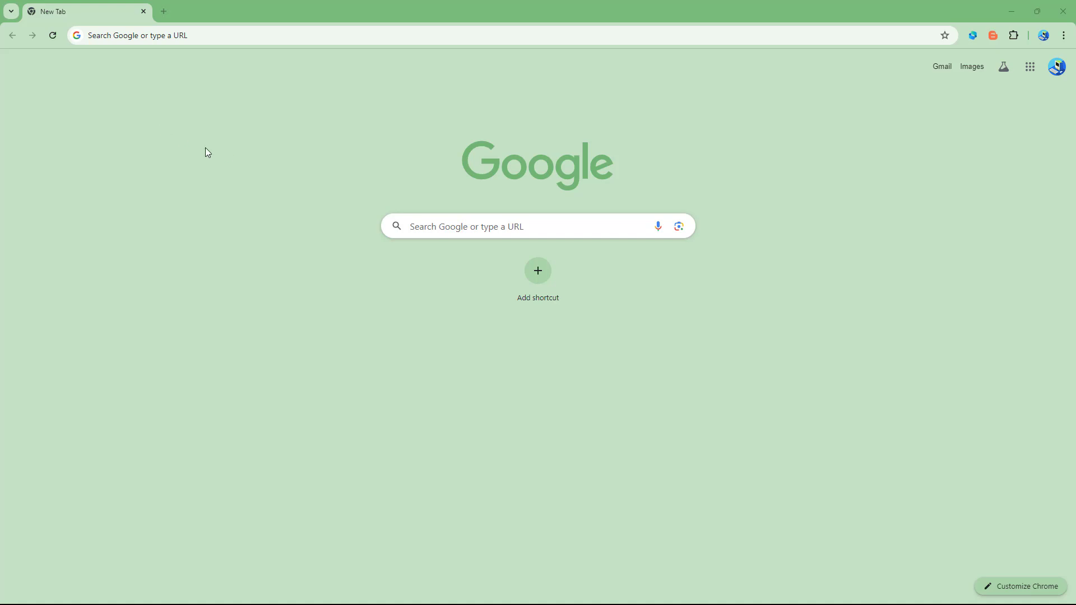
Step: Load gemini.google.com from the Chrome address bar
{"action": "left_click", "coordinate": [211, 34]}
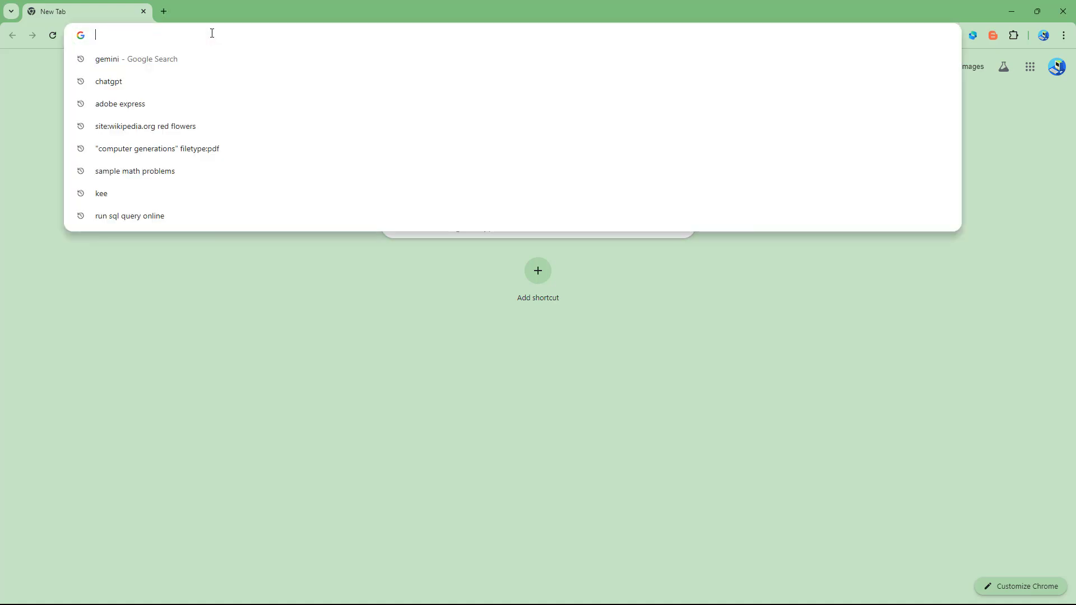
{"action": "type", "text": "g"}
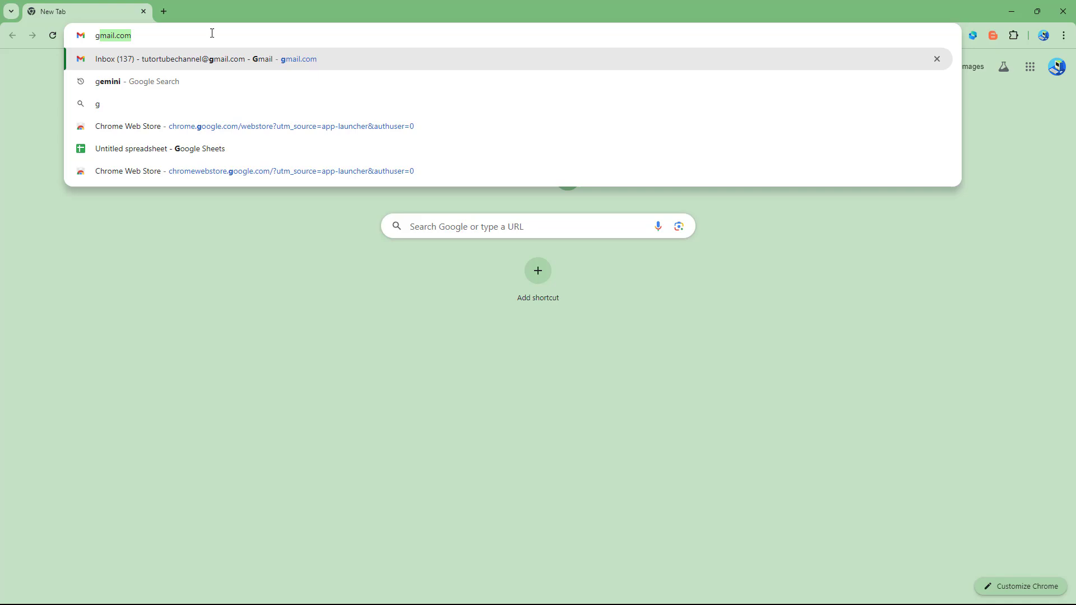
{"action": "type", "text": "emini.google"}
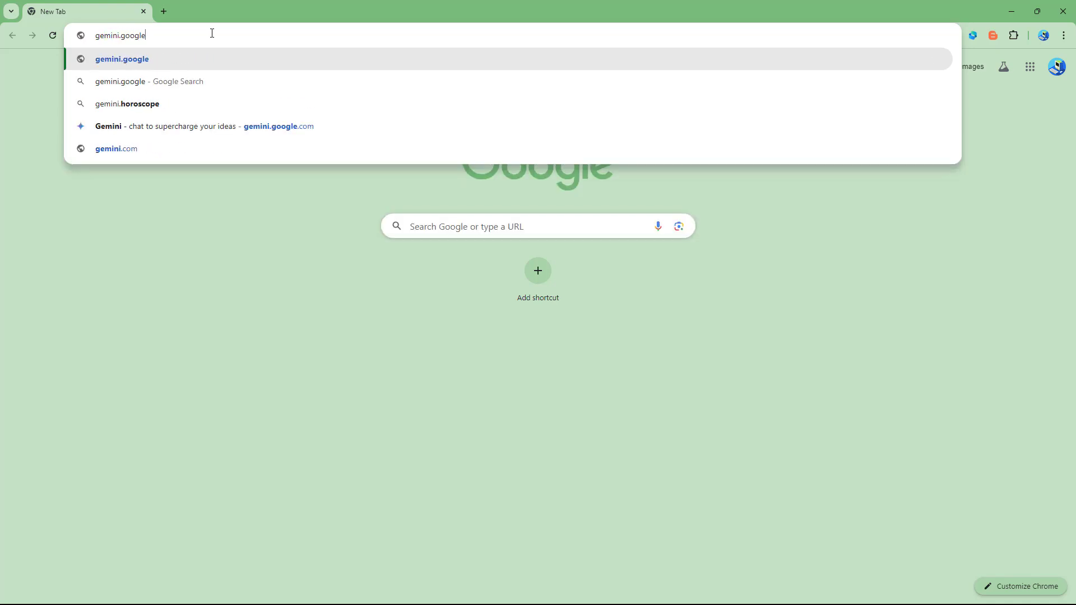
{"action": "type", "text": ".com"}
{"action": "key", "text": "Return"}
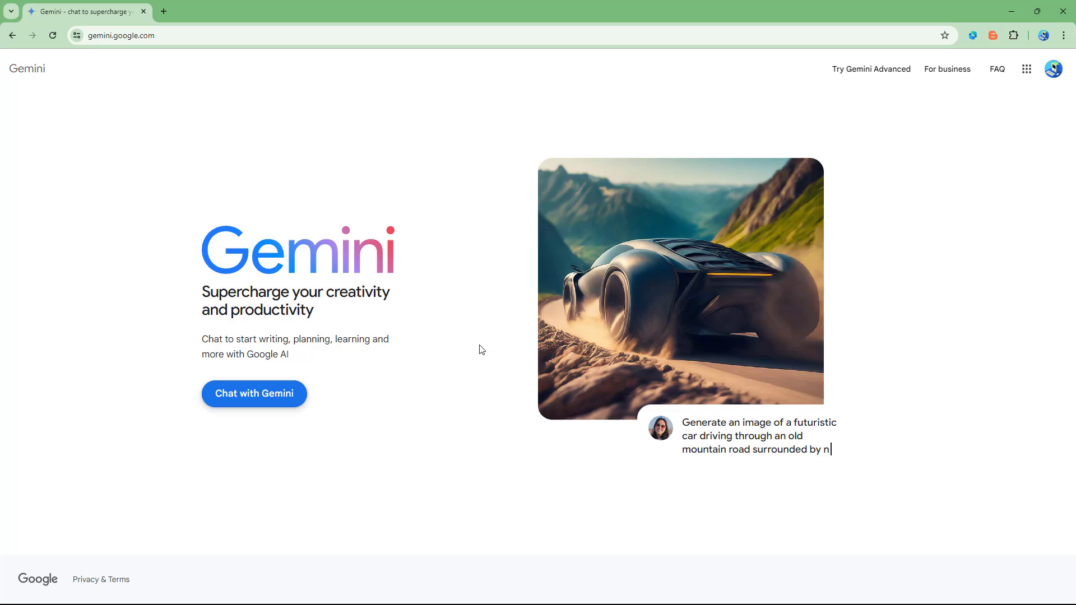
Step: Start a Gemini chat and accept the Terms & Privacy notice with Use Gemini
{"action": "left_click", "coordinate": [237, 398]}
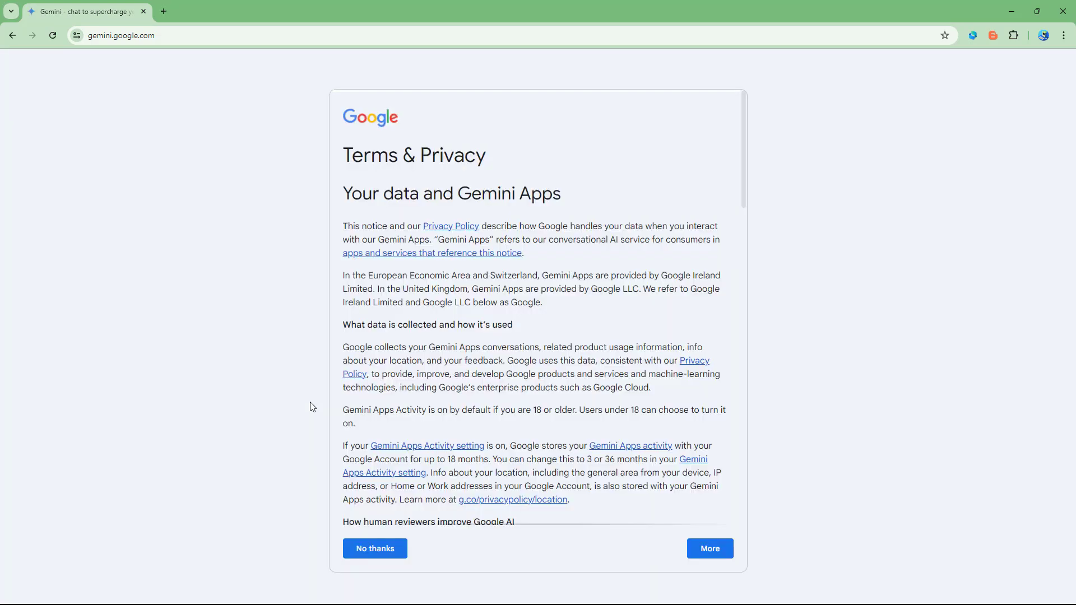
{"action": "scroll", "coordinate": [500, 370], "scroll_direction": "down", "scroll_amount": 10}
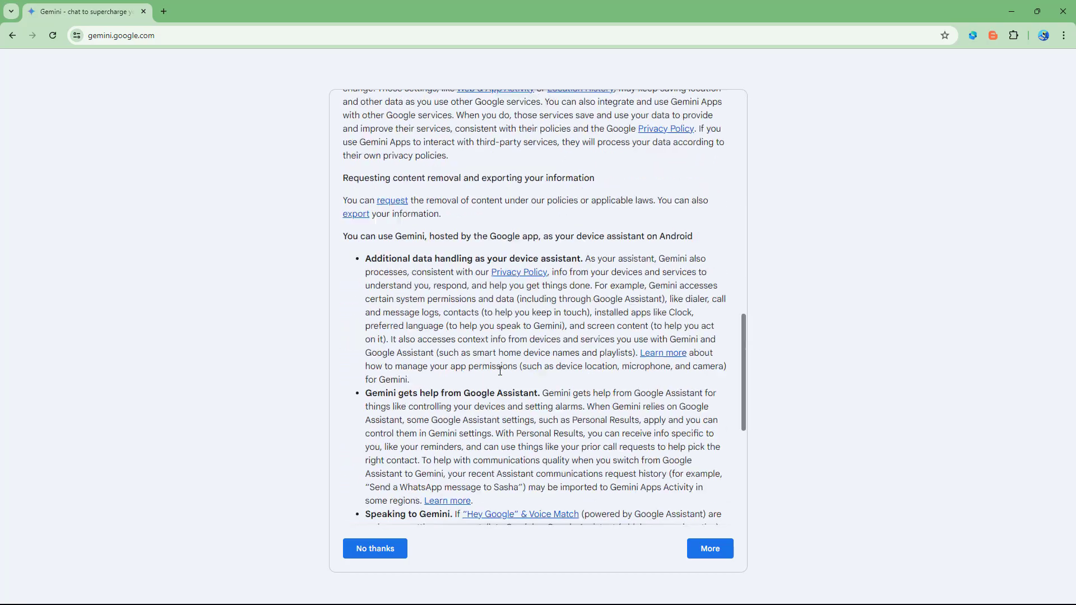
{"action": "scroll", "coordinate": [500, 370], "scroll_direction": "down", "scroll_amount": 4}
{"action": "scroll", "coordinate": [500, 371], "scroll_direction": "up", "scroll_amount": 4}
{"action": "scroll", "coordinate": [500, 371], "scroll_direction": "up", "scroll_amount": 5}
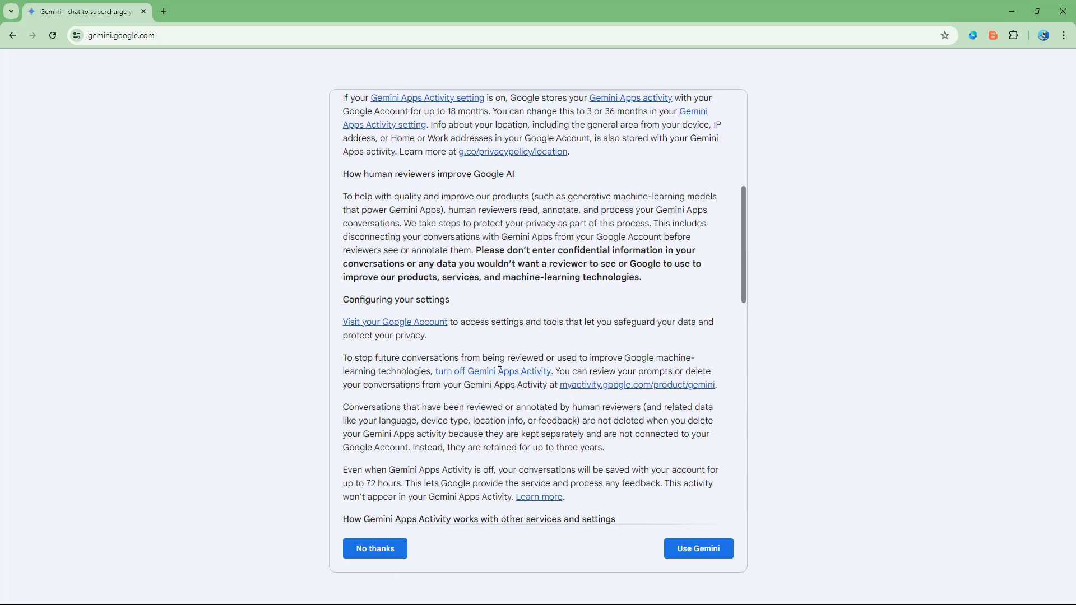
{"action": "scroll", "coordinate": [500, 371], "scroll_direction": "up", "scroll_amount": 5}
{"action": "scroll", "coordinate": [499, 371], "scroll_direction": "down", "scroll_amount": 10}
{"action": "scroll", "coordinate": [572, 403], "scroll_direction": "down", "scroll_amount": 4}
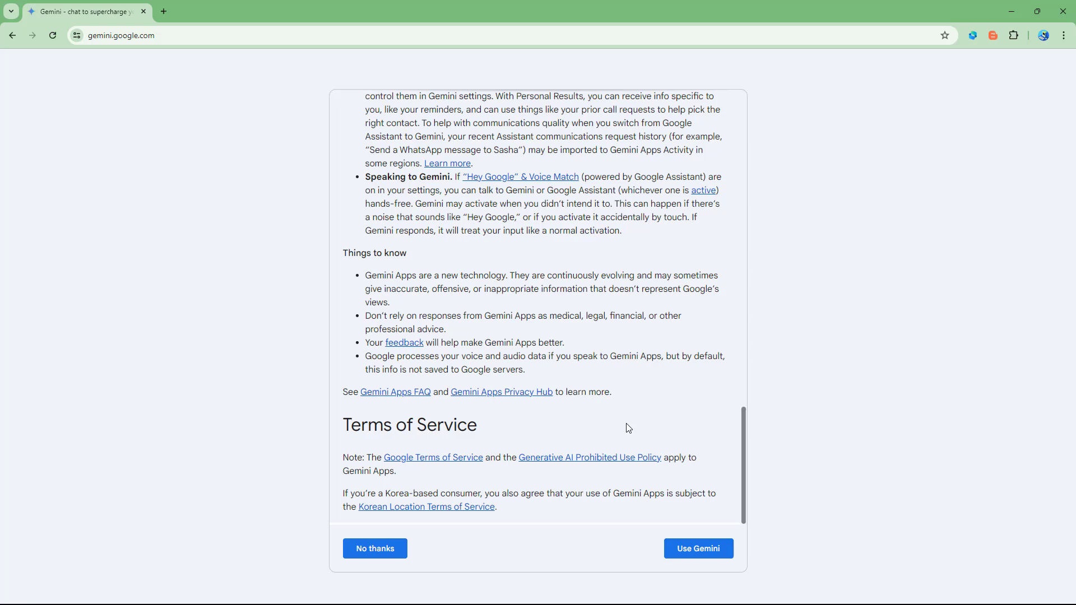
{"action": "left_click", "coordinate": [707, 552]}
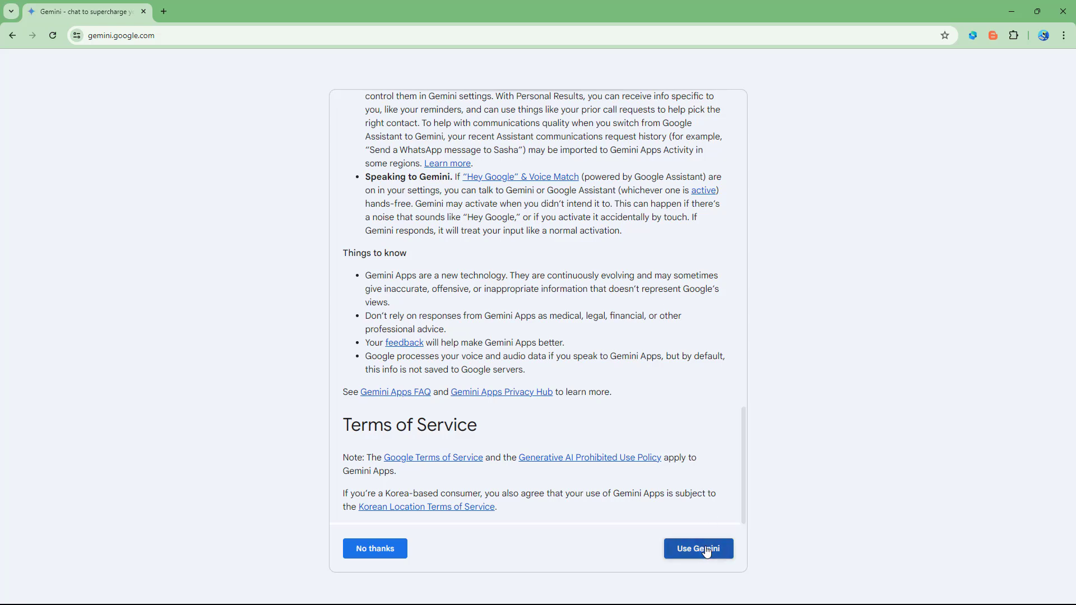
{"action": "left_click", "coordinate": [706, 552]}
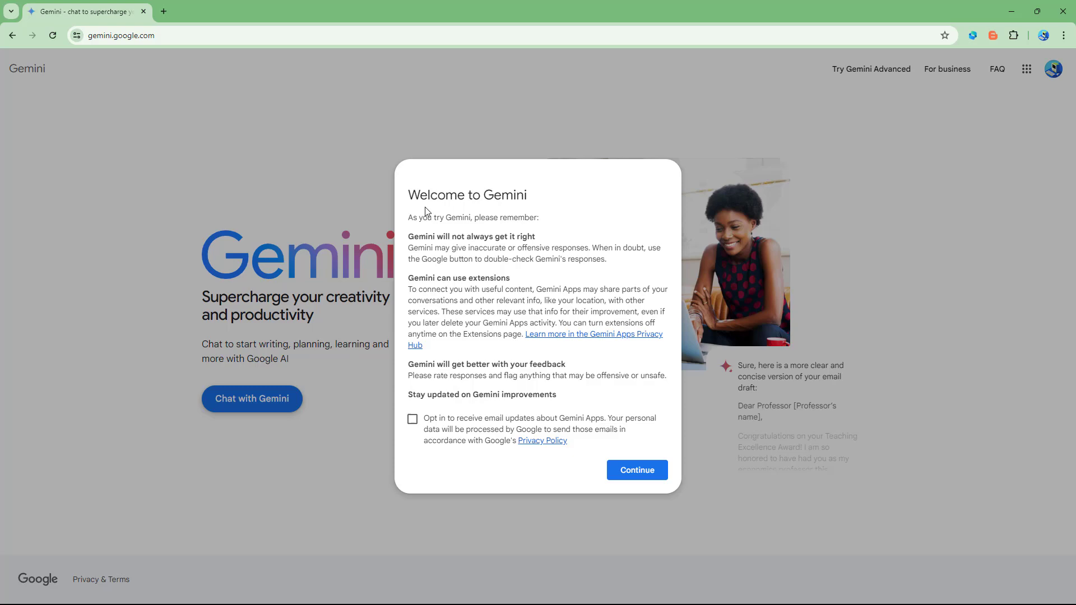
Step: Dismiss the Welcome to Gemini dialog with Continue
{"action": "left_click", "coordinate": [650, 473]}
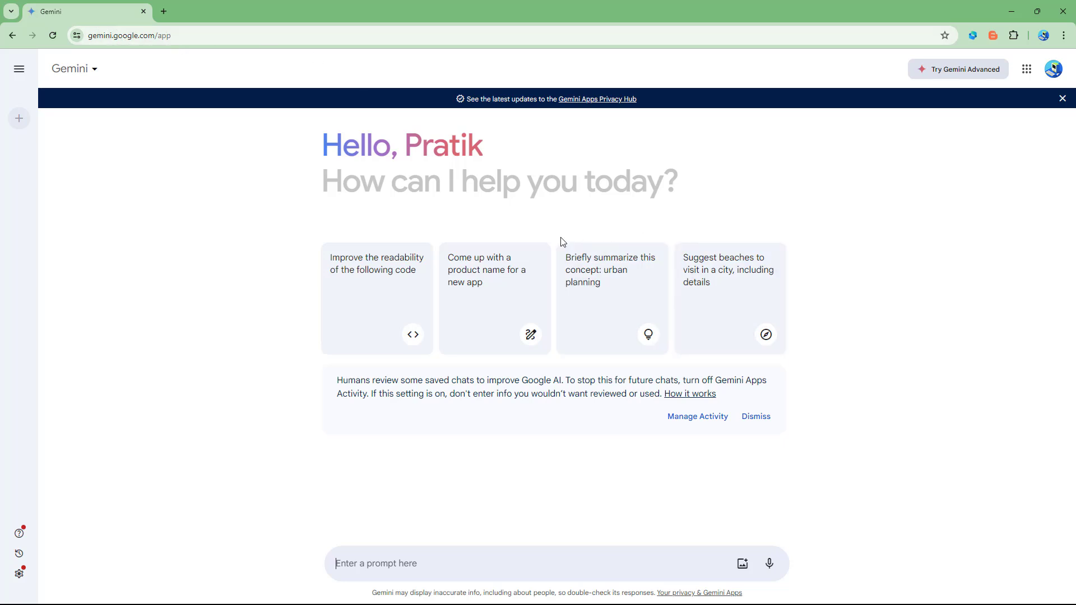
Step: Close the Privacy Hub updates banner at the top
{"action": "left_click", "coordinate": [1062, 101]}
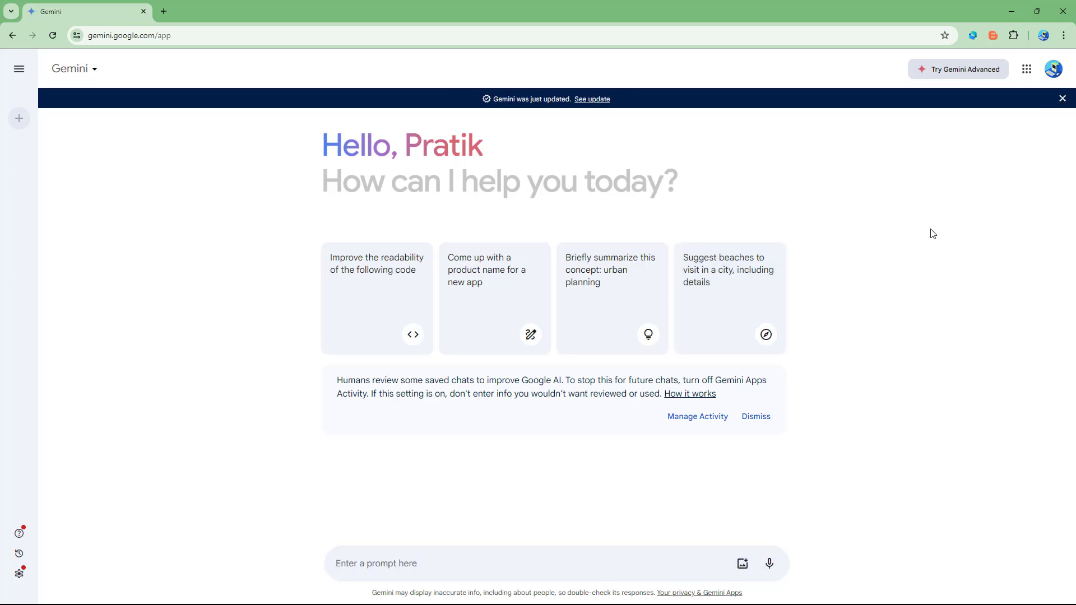